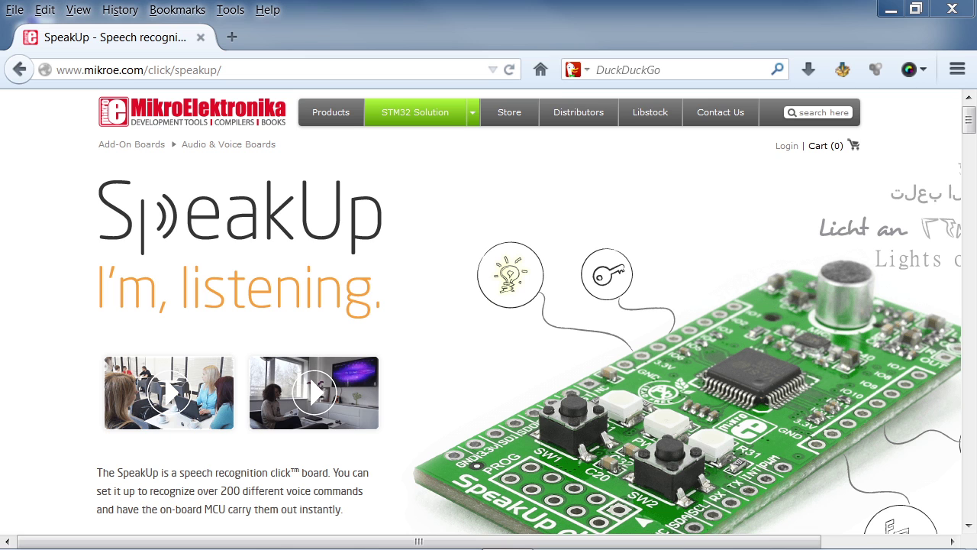
# Step: Download SpeakUp Configuration Software v1.00 from the SpeakUp product page
pyautogui.scroll(-10, 572, 257)
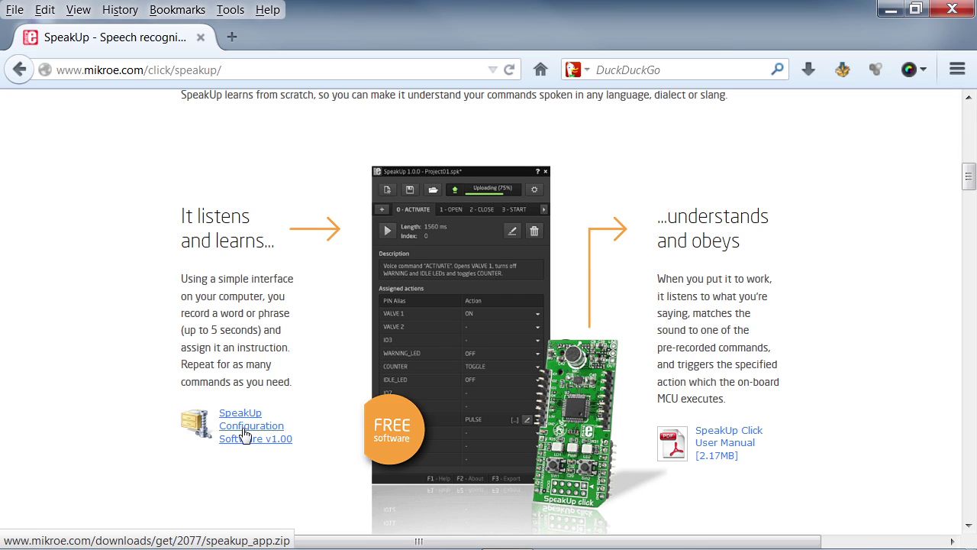
pyautogui.click(244, 434)
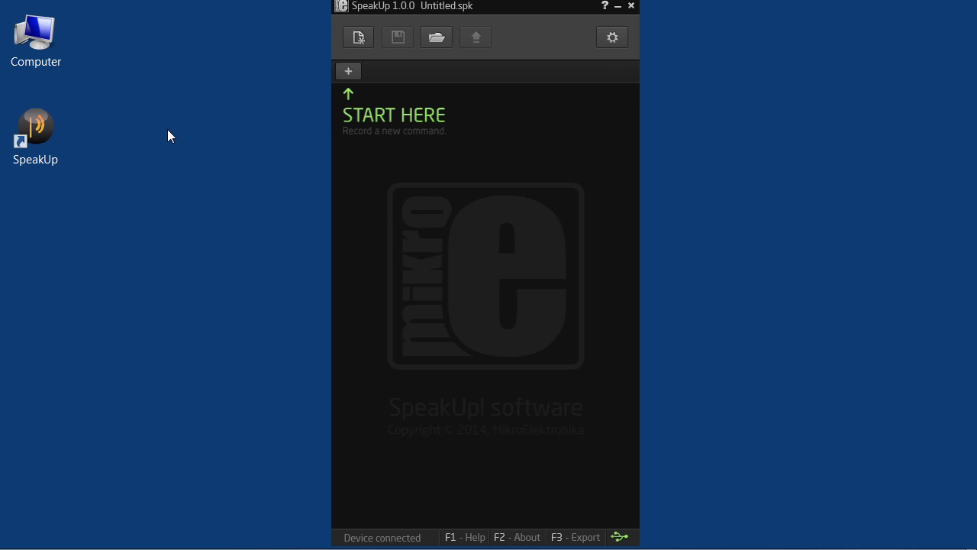
# Step: Create a new project named Multimeter in the default destination, with its settings opening after creation
pyautogui.click(360, 39)
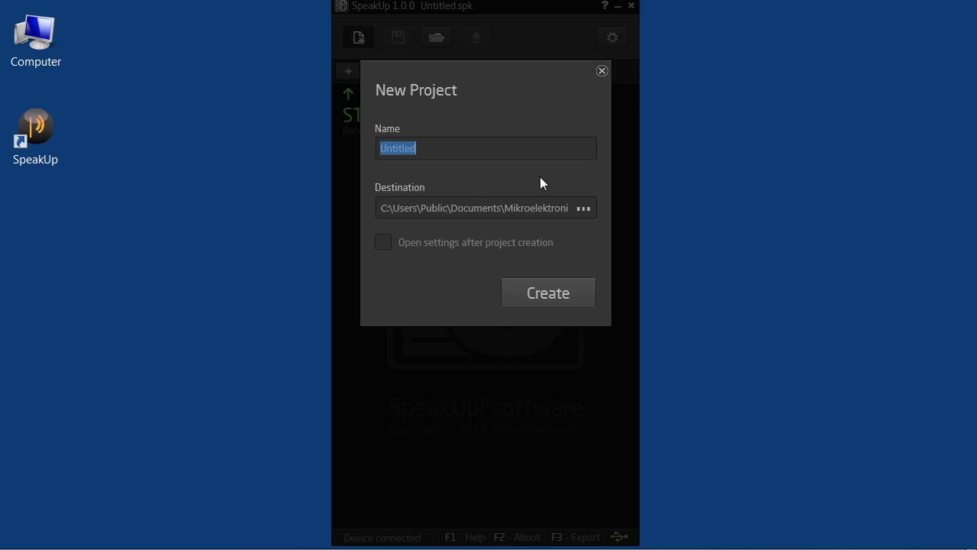
pyautogui.write('Multim')
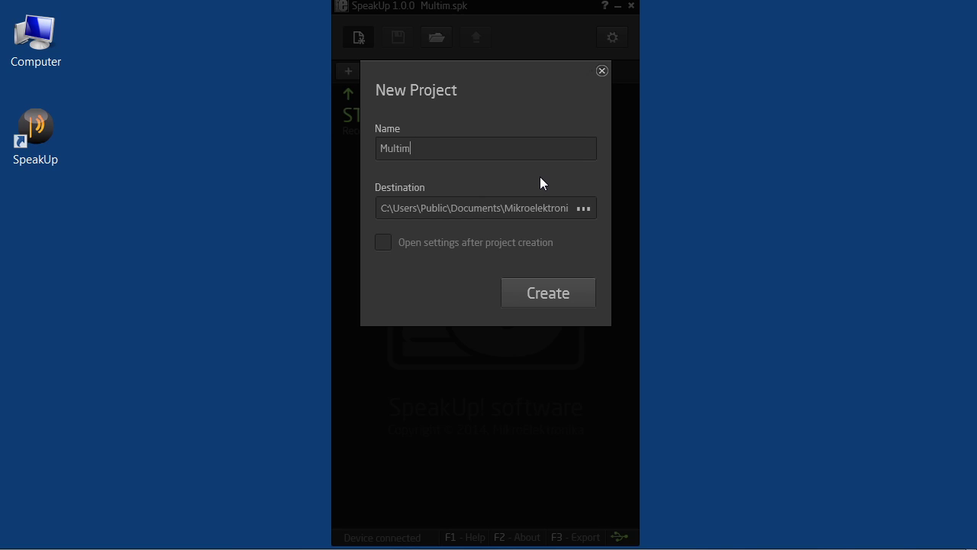
pyautogui.write('eter')
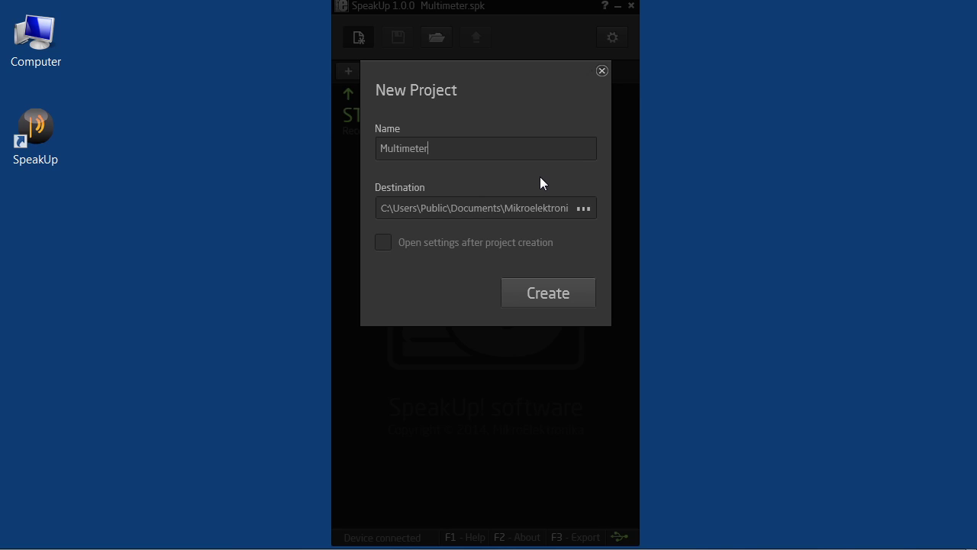
pyautogui.click(463, 242)
pyautogui.click(509, 294)
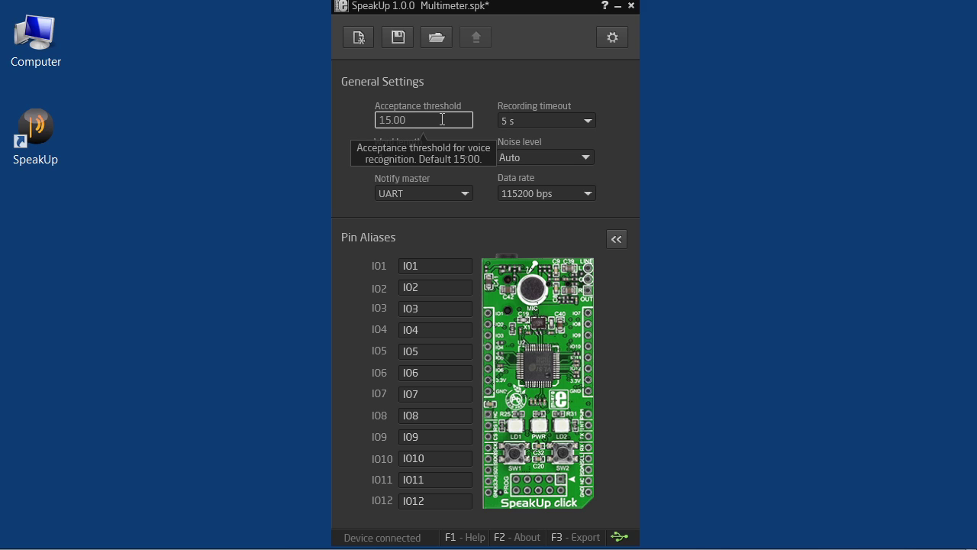
# Step: Set the acceptance threshold in the general settings to 25
pyautogui.moveTo(406, 120); pyautogui.dragTo(378, 120)
pyautogui.moveTo(459, 114); pyautogui.dragTo(325, 113)
pyautogui.write('25')
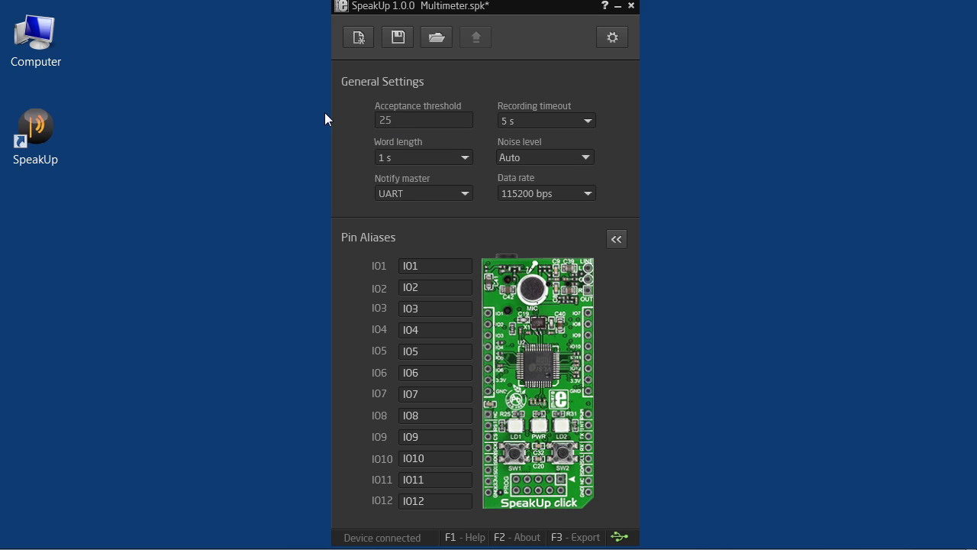
# Step: Change the IO1 pin alias to Test Meter and save the project as Multimeter.SPK
pyautogui.click(431, 264)
pyautogui.press('BackSpace')
pyautogui.press('BackSpace')
pyautogui.press('BackSpace')
pyautogui.write('Test Meter')
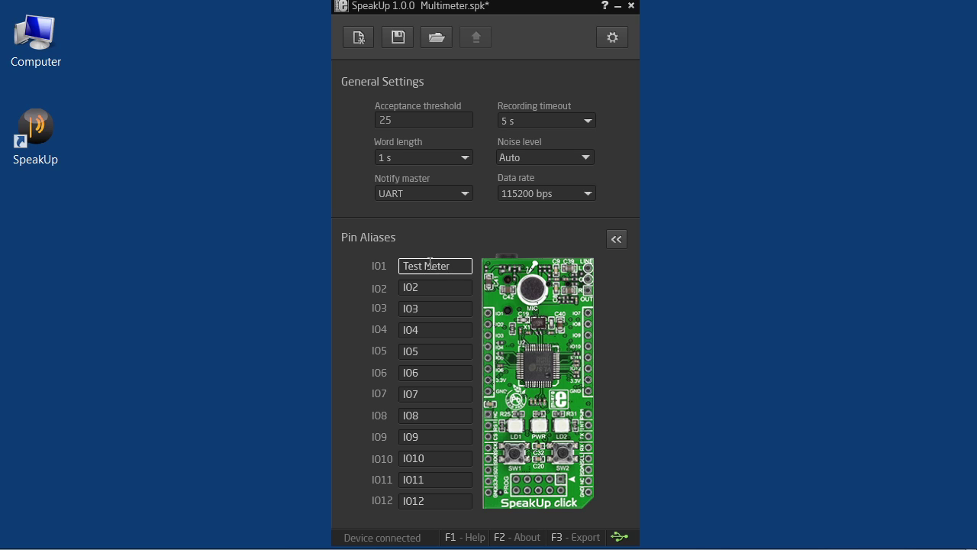
pyautogui.press('Return')
pyautogui.click(396, 37)
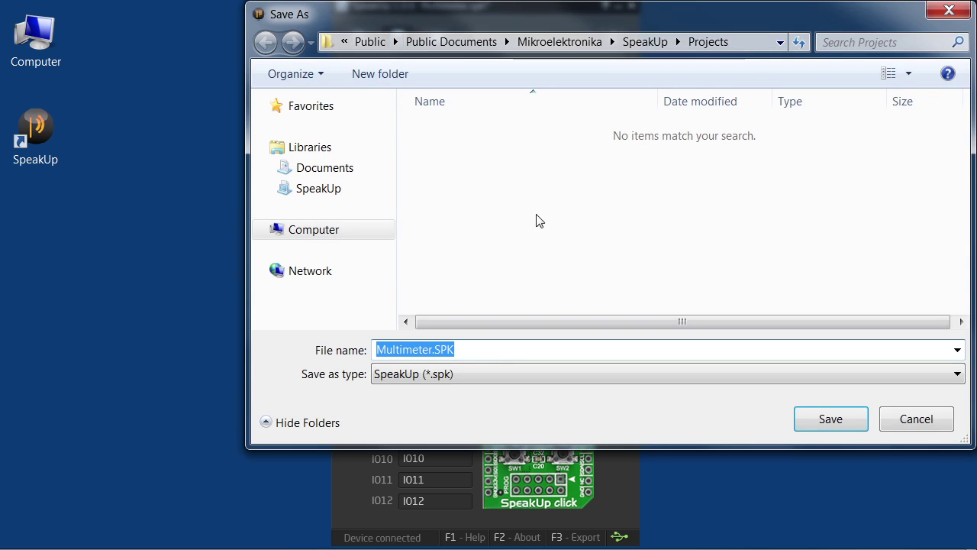
pyautogui.click(828, 420)
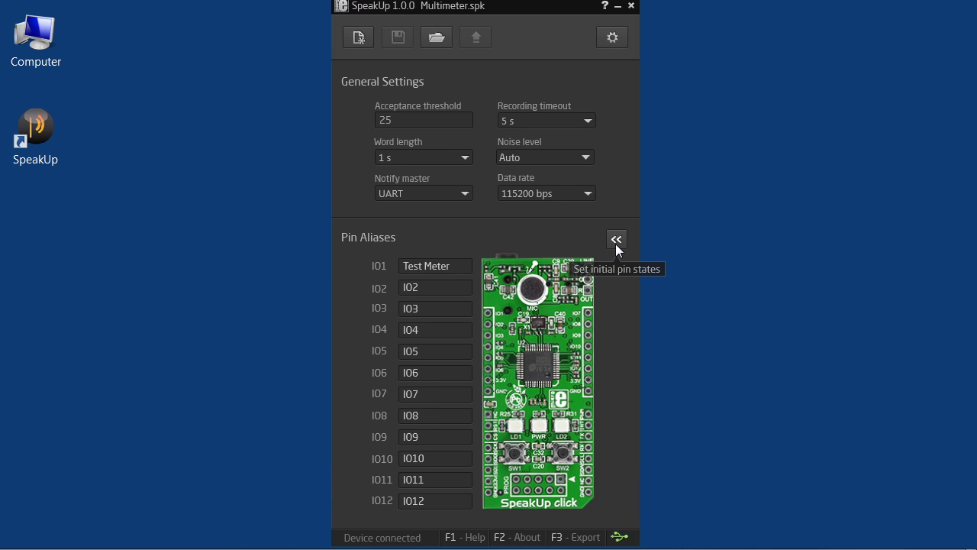
# Step: Set the initial pin state of IO1 to HIGH and leave the project settings
pyautogui.click(616, 245)
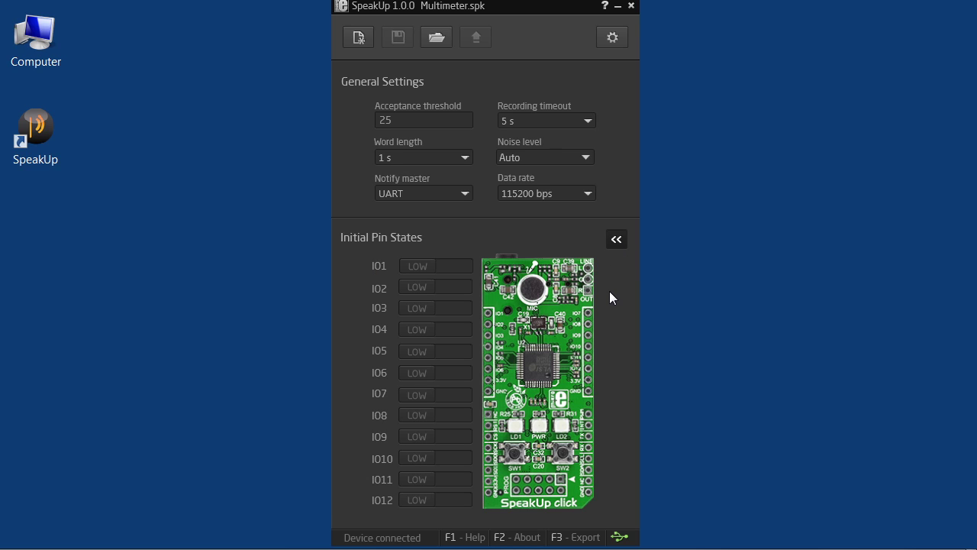
pyautogui.click(432, 267)
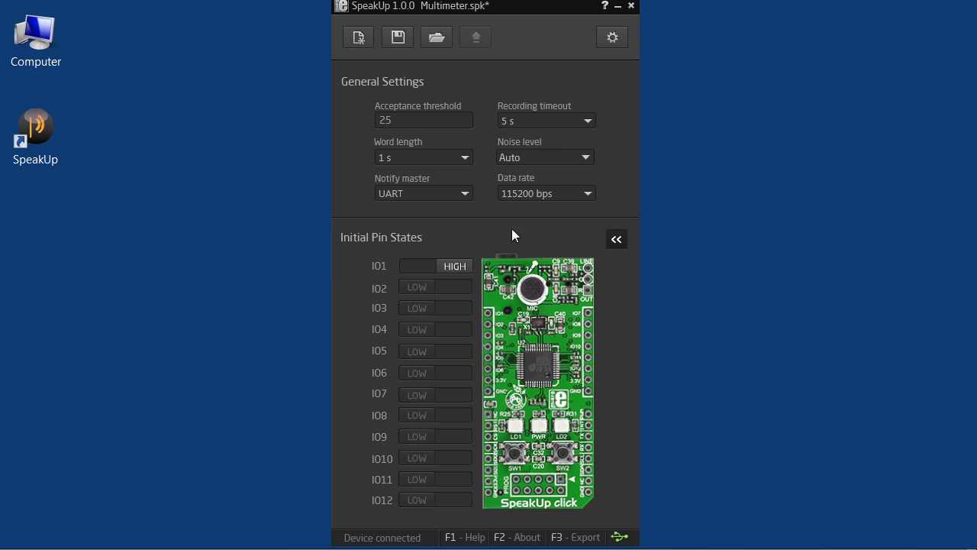
pyautogui.click(614, 35)
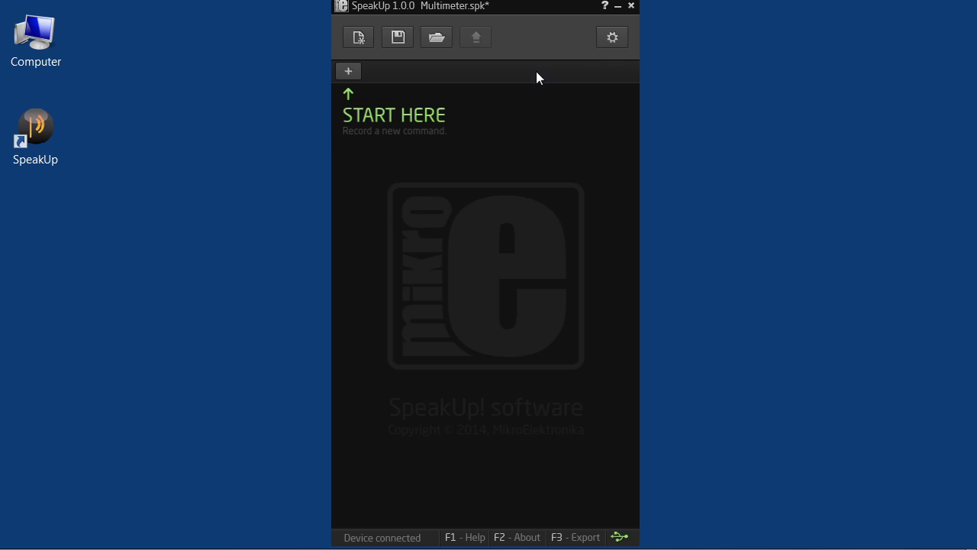
# Step: Record a new voice command, name it Port On and save it
pyautogui.click(356, 74)
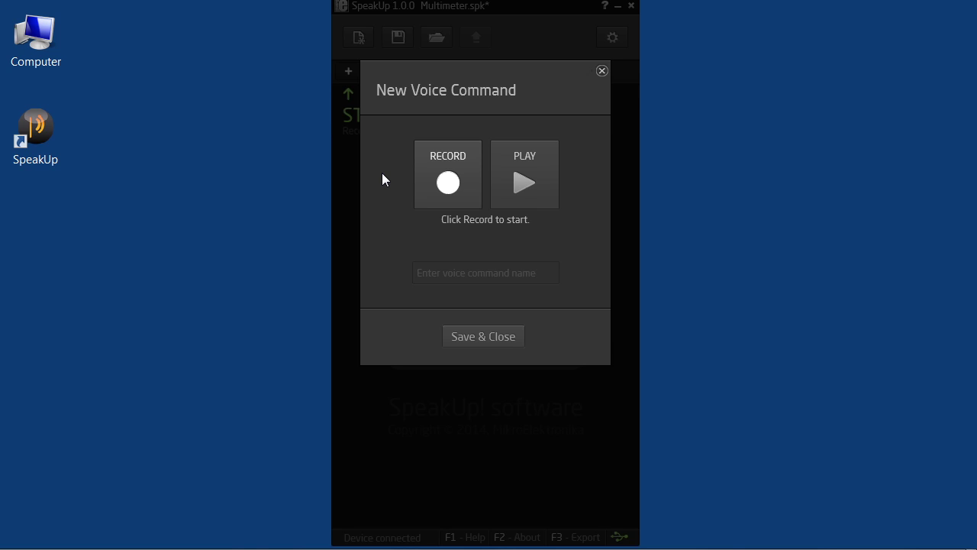
pyautogui.click(466, 184)
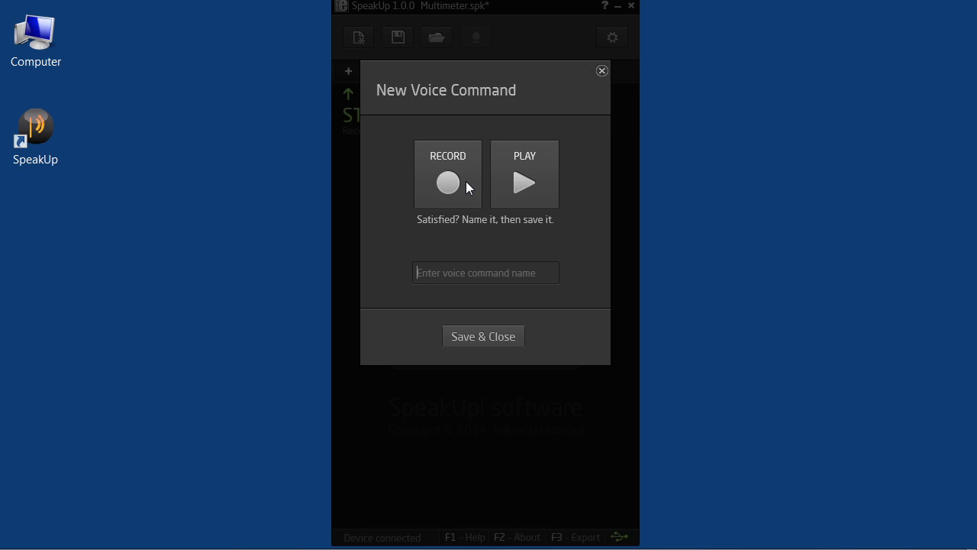
pyautogui.click(467, 187)
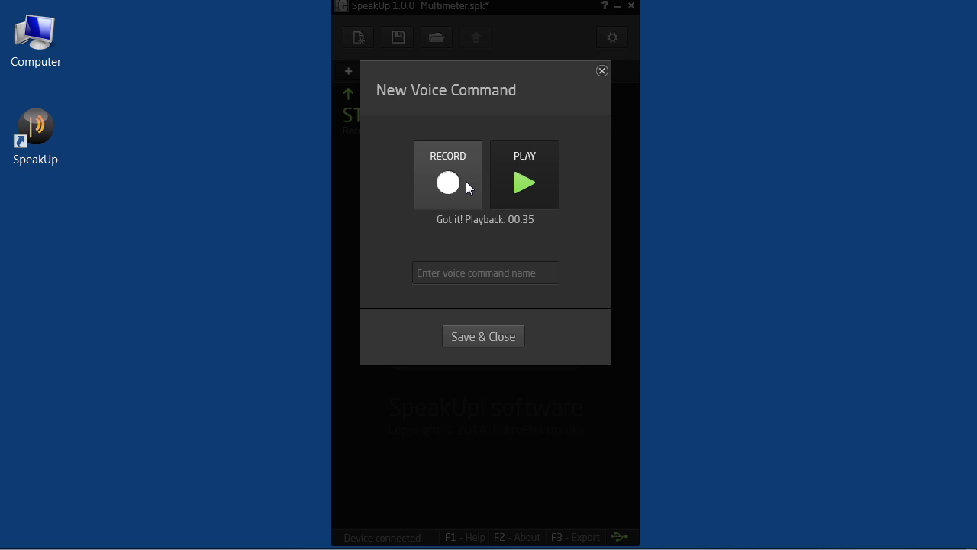
pyautogui.click(466, 183)
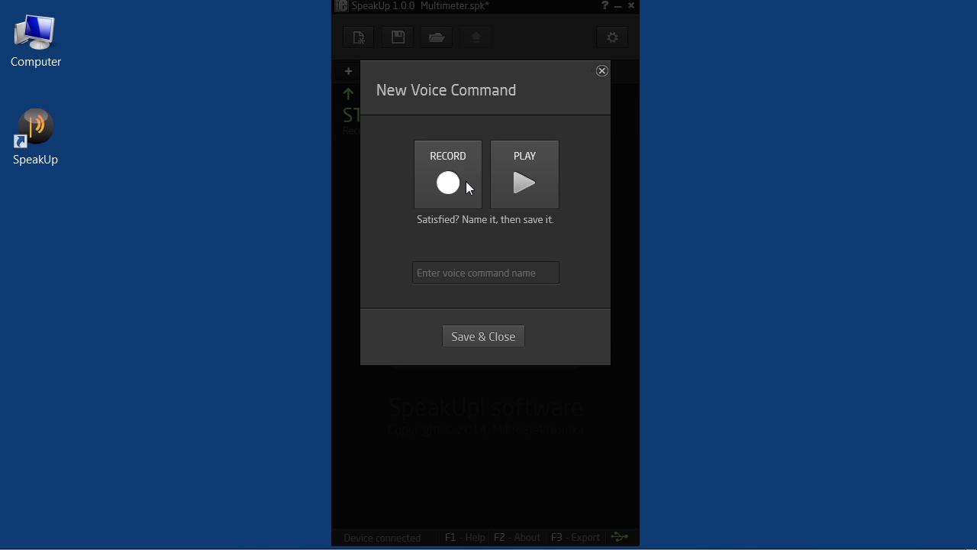
pyautogui.click(554, 273)
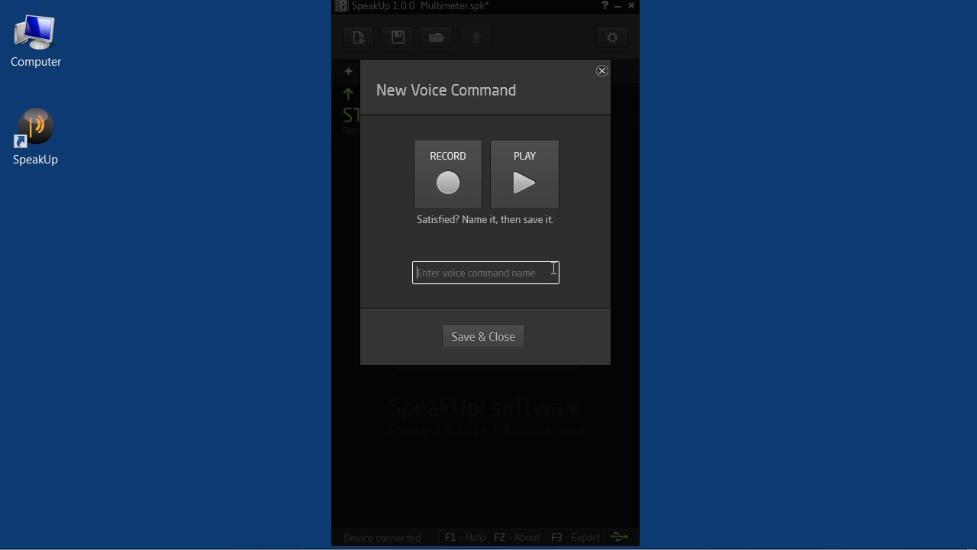
pyautogui.write('Port On')
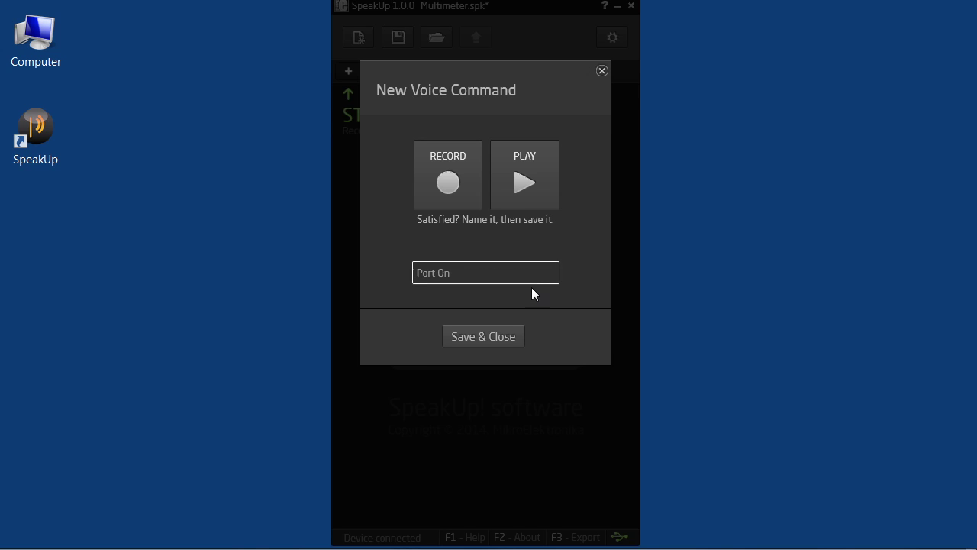
pyautogui.click(510, 336)
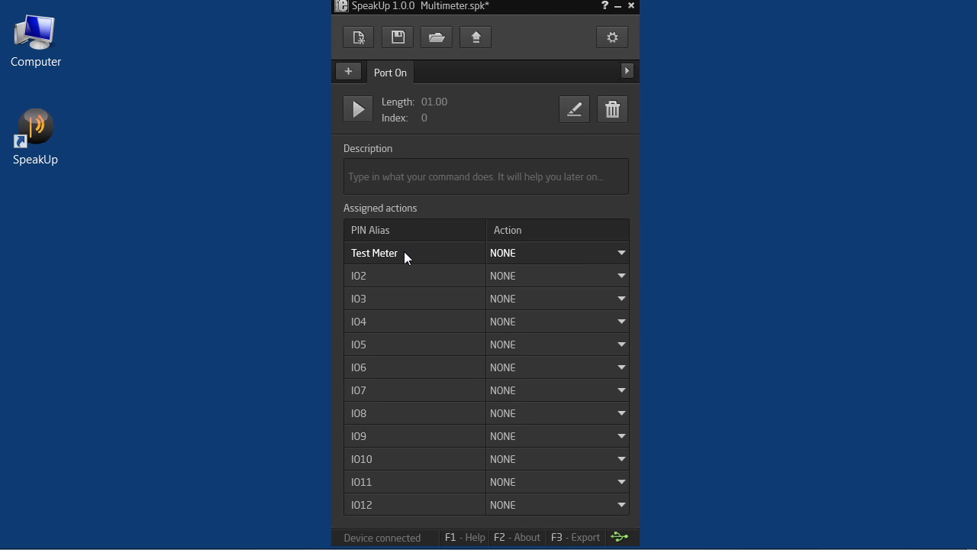
# Step: Assign the ON action to the Test Meter pin for the Port On command
pyautogui.click(619, 255)
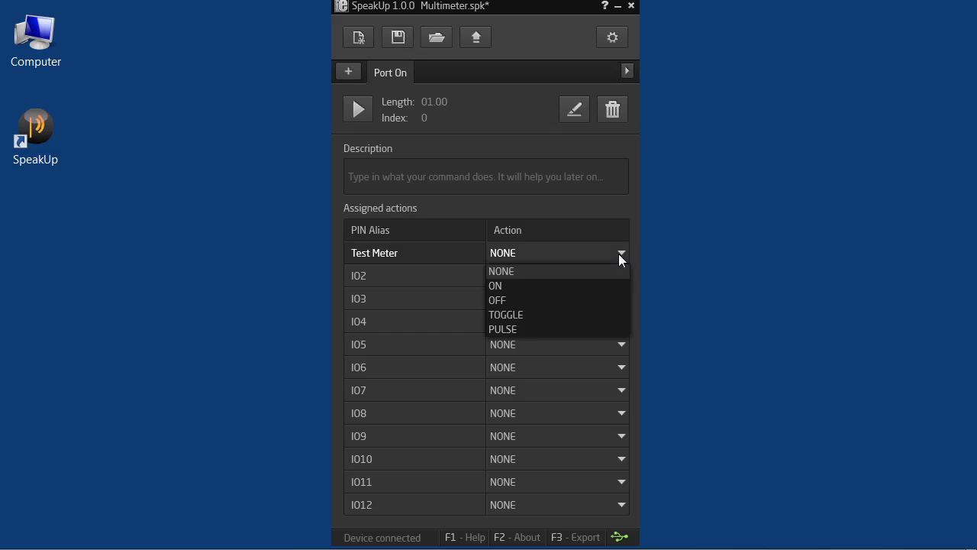
pyautogui.click(513, 287)
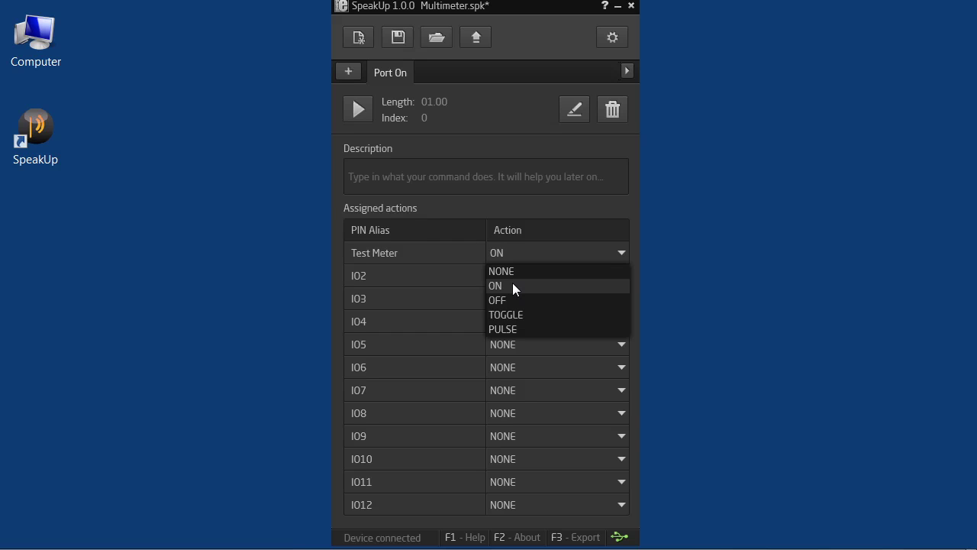
pyautogui.click(512, 286)
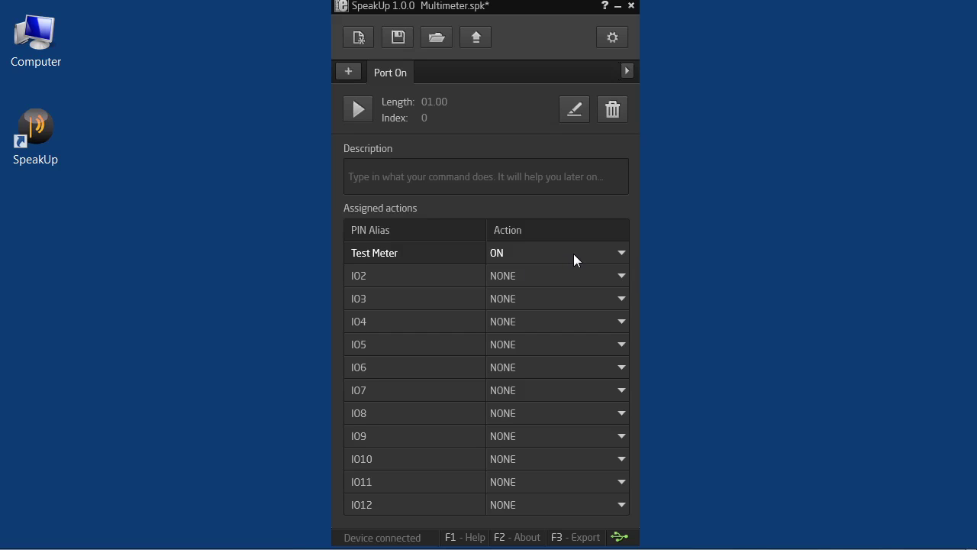
# Step: Record and save a voice command named Port Off, and assign it the OFF action on the Test Meter pin
pyautogui.click(356, 71)
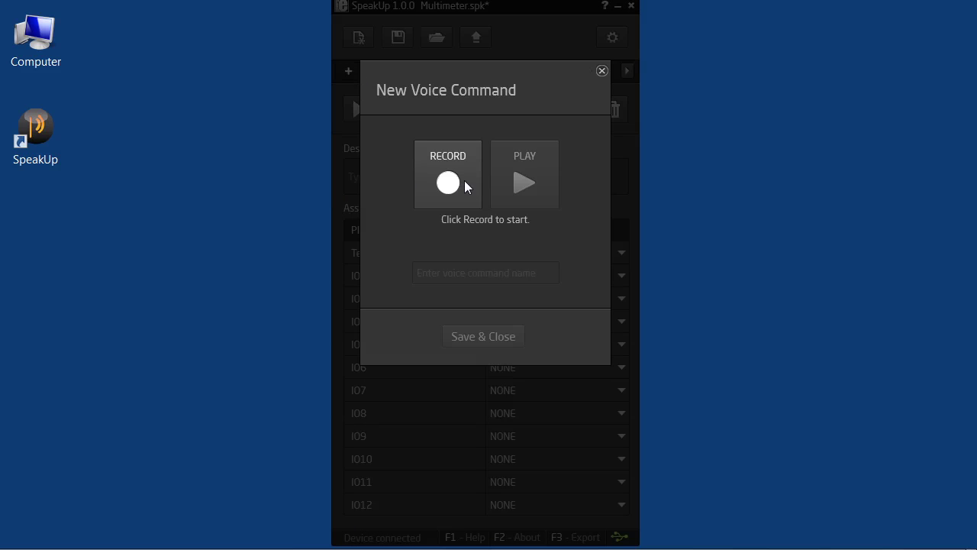
pyautogui.click(464, 180)
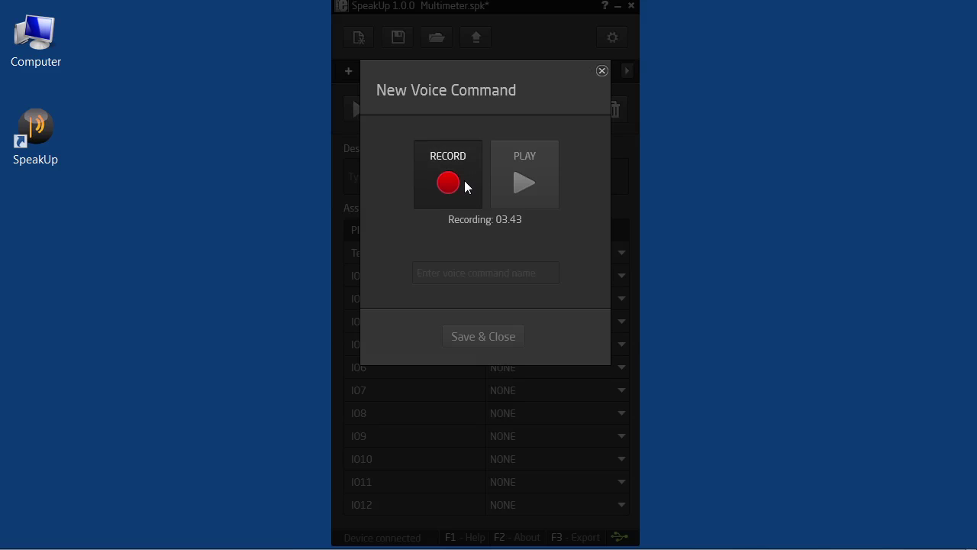
pyautogui.click(548, 270)
pyautogui.write('Port Off')
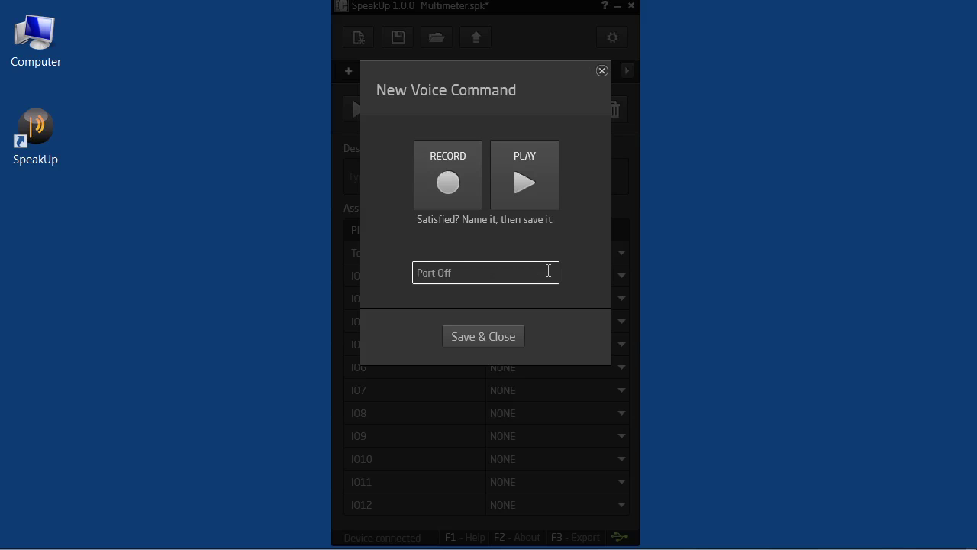
pyautogui.click(520, 341)
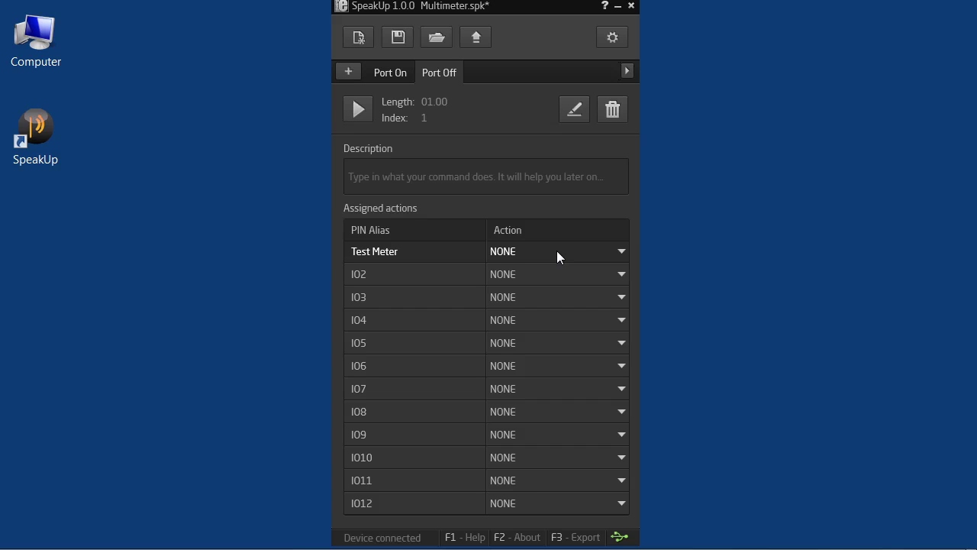
pyautogui.click(621, 252)
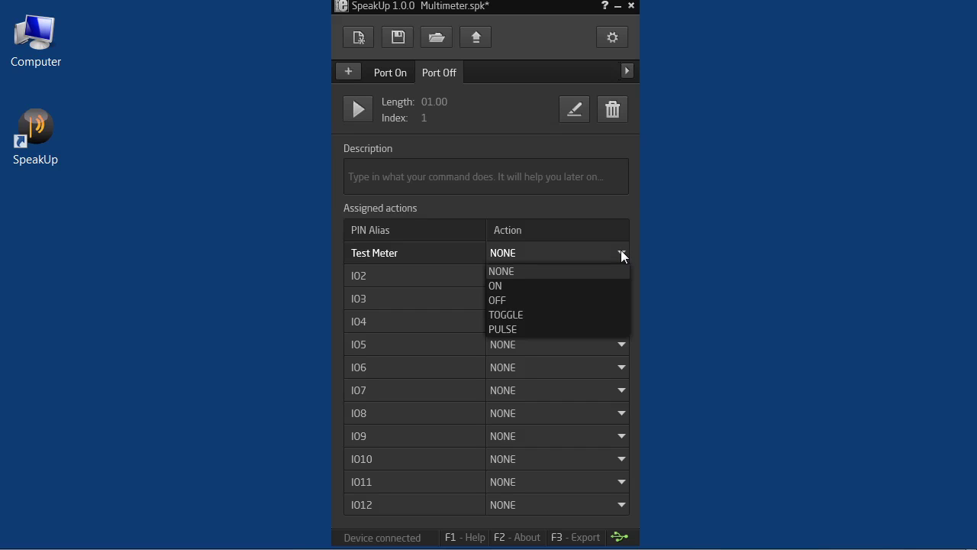
pyautogui.click(515, 299)
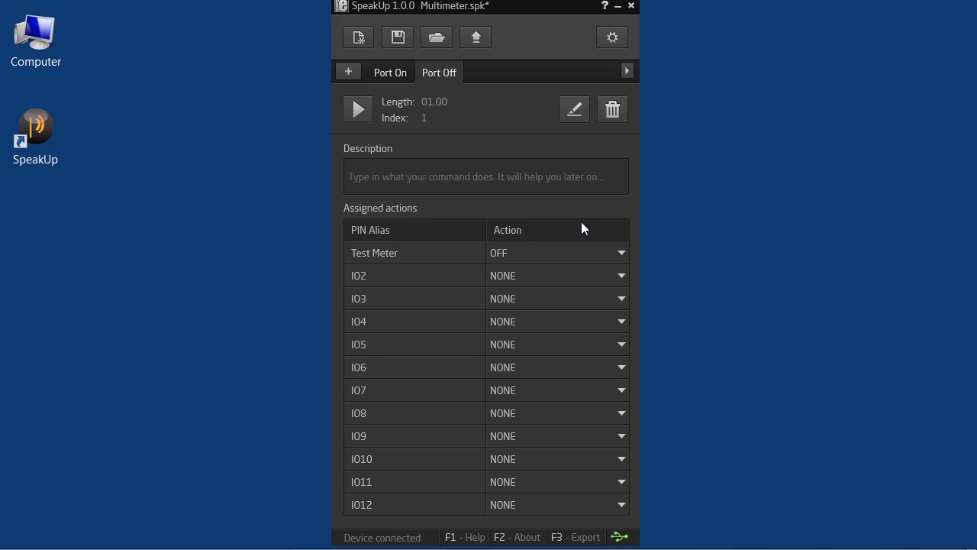
# Step: Record another voice command, name it Half Duty and save it
pyautogui.click(352, 73)
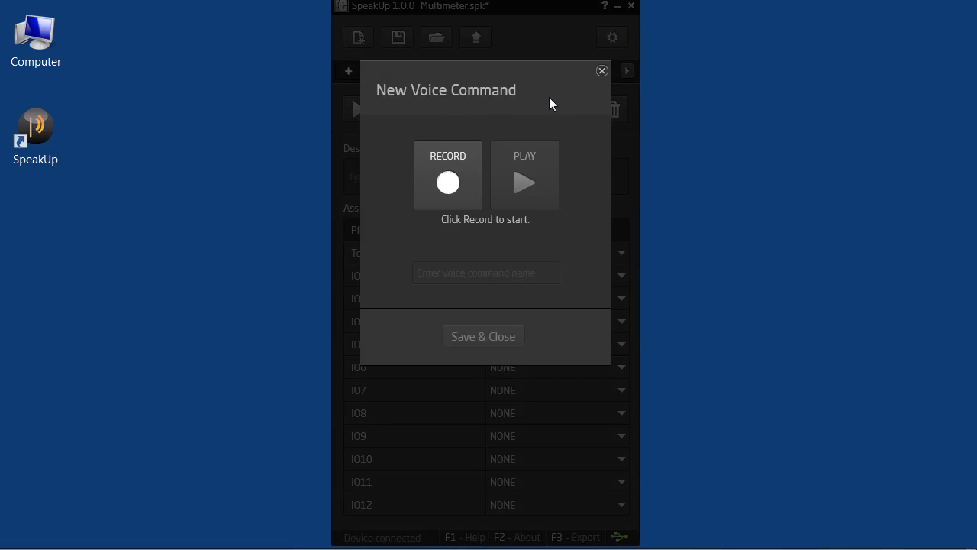
pyautogui.click(469, 196)
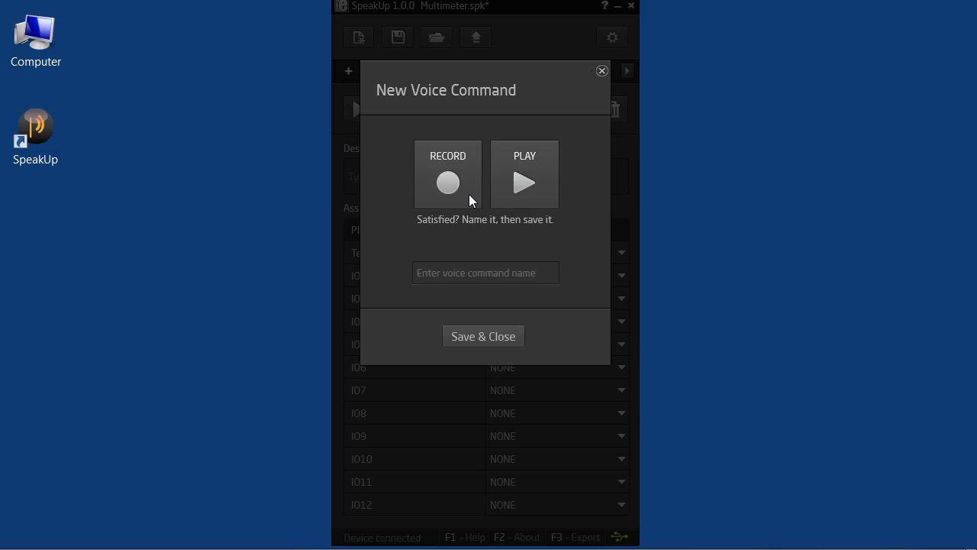
pyautogui.click(486, 272)
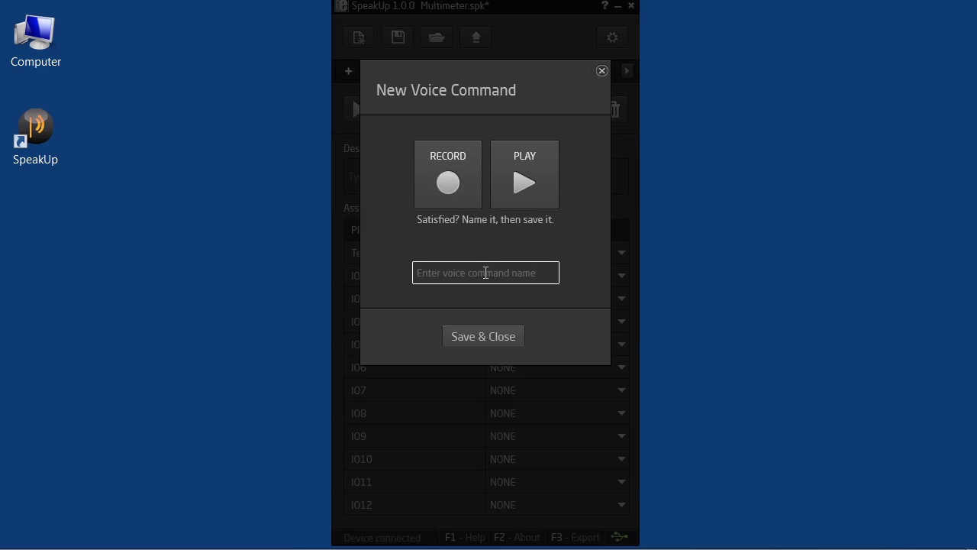
pyautogui.write('Half Duty')
pyautogui.click(513, 336)
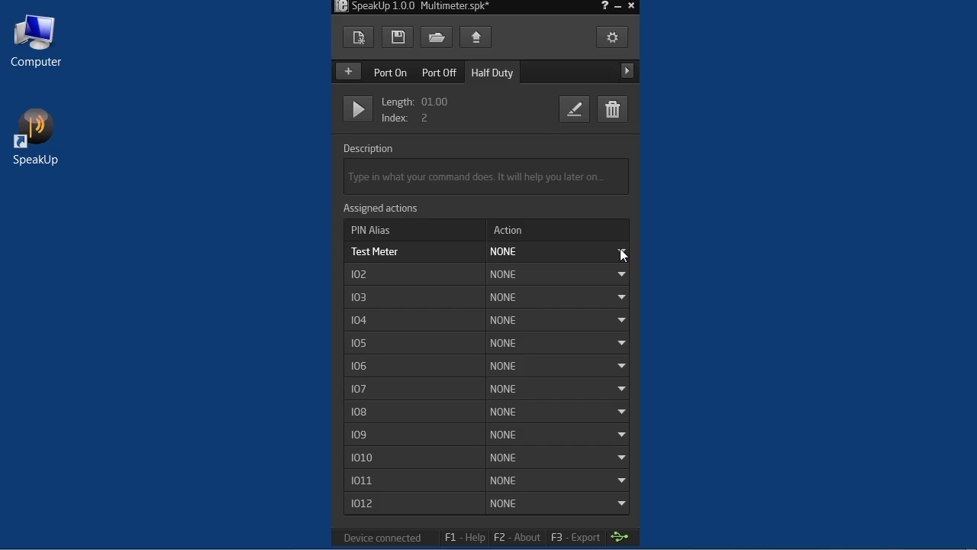
# Step: Assign the PULSE action to the Test Meter pin for the Half Duty command
pyautogui.click(622, 252)
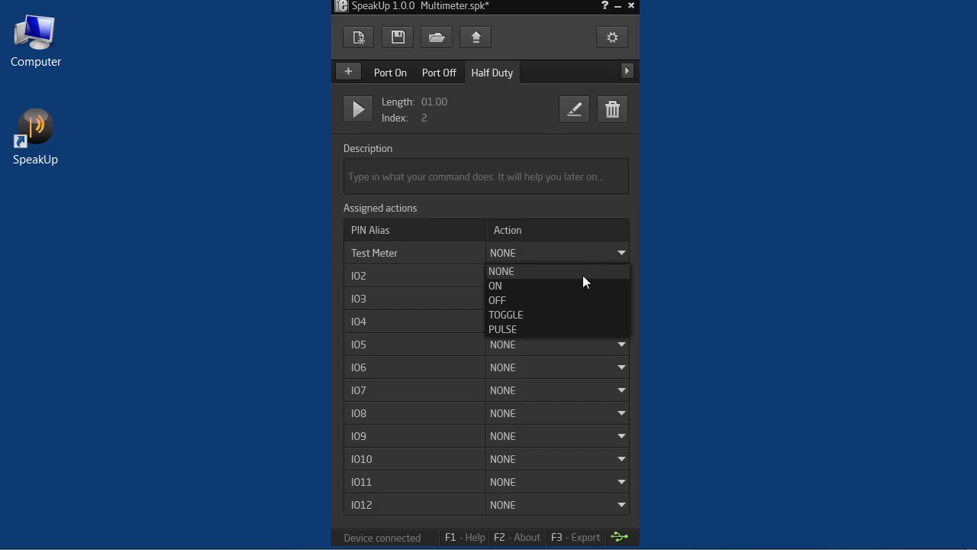
pyautogui.click(522, 329)
pyautogui.moveTo(566, 253)
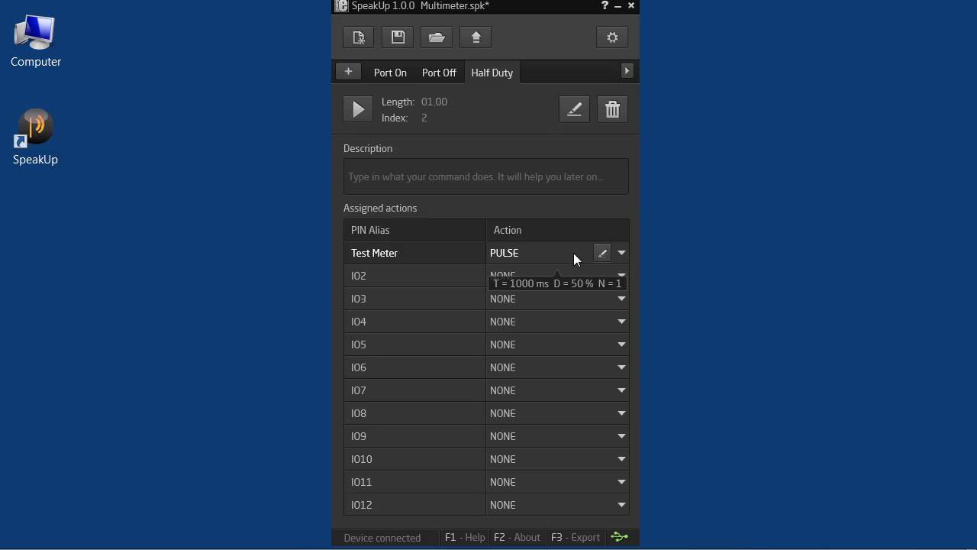
# Step: Set the Half Duty pulse parameters to a 100 ms period, 50 % duty ratio and 0 repeats, and save them
pyautogui.click(597, 253)
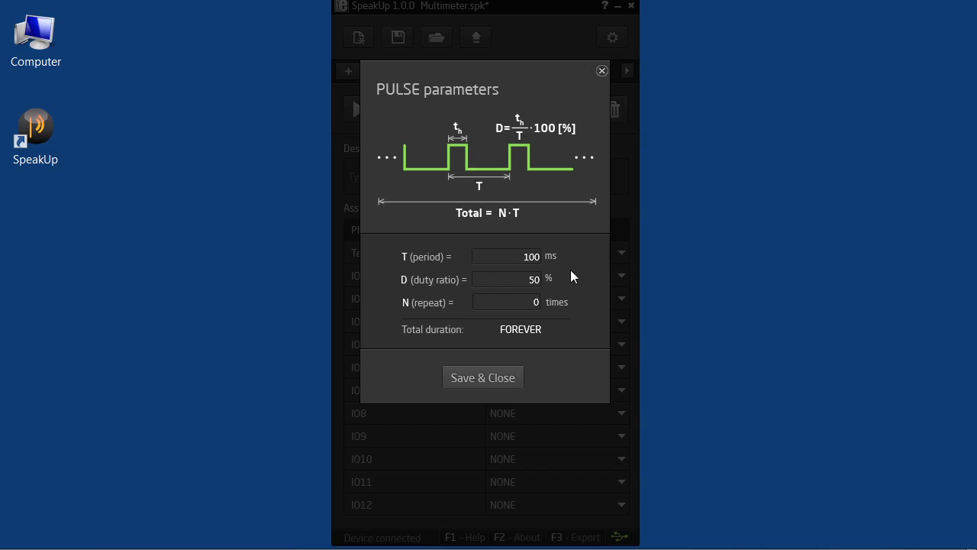
pyautogui.click(527, 279)
pyautogui.press('End')
pyautogui.click(511, 379)
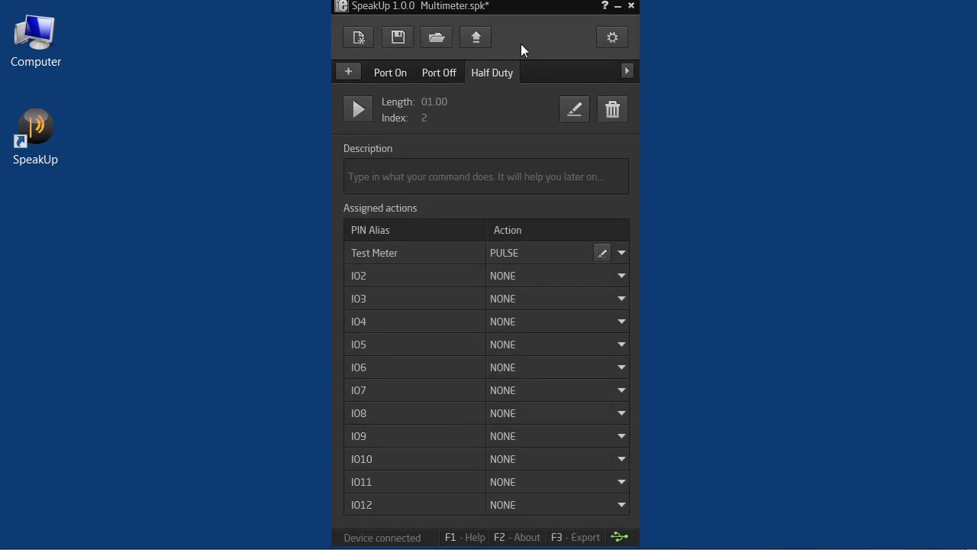
# Step: Review the assigned actions of the Port On, Port Off and Half Duty commands and play back each recording
pyautogui.click(446, 74)
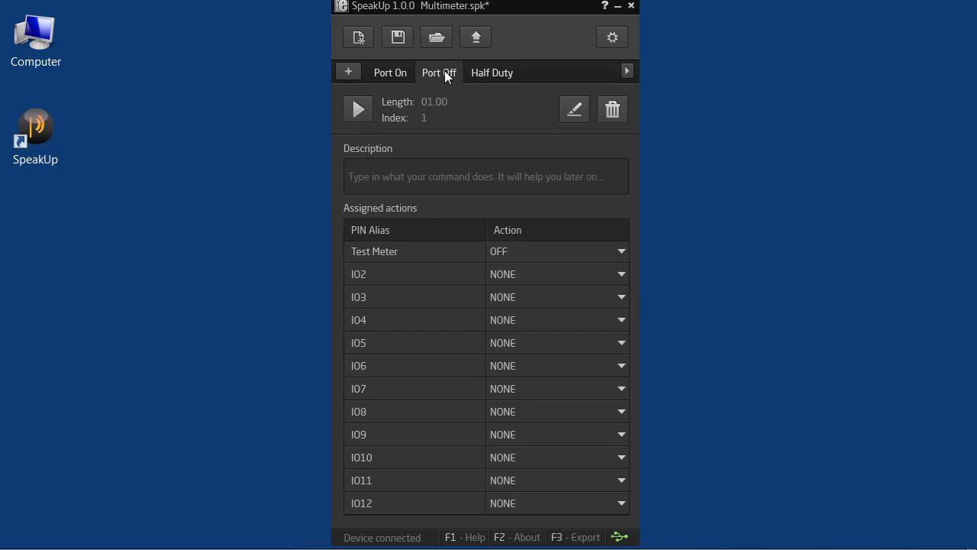
pyautogui.click(384, 74)
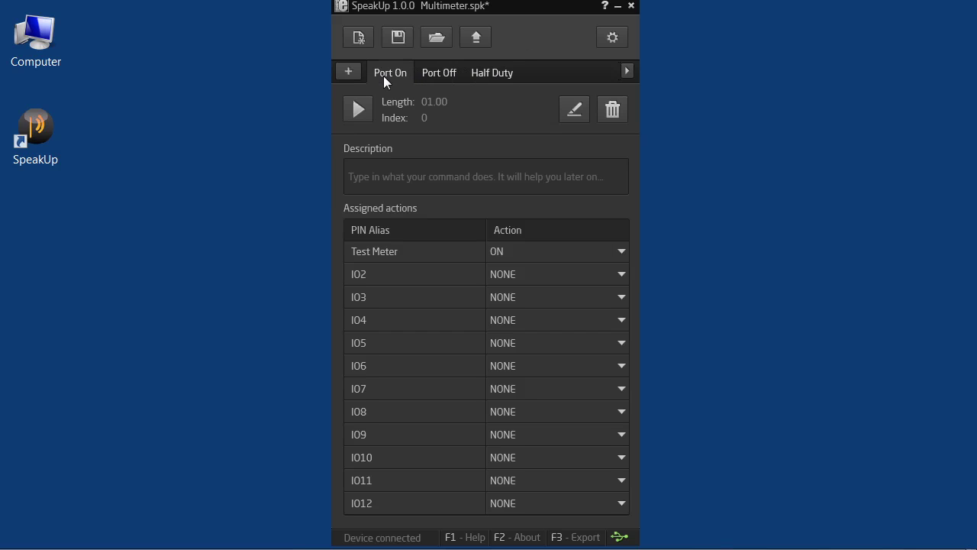
pyautogui.click(441, 74)
pyautogui.click(479, 77)
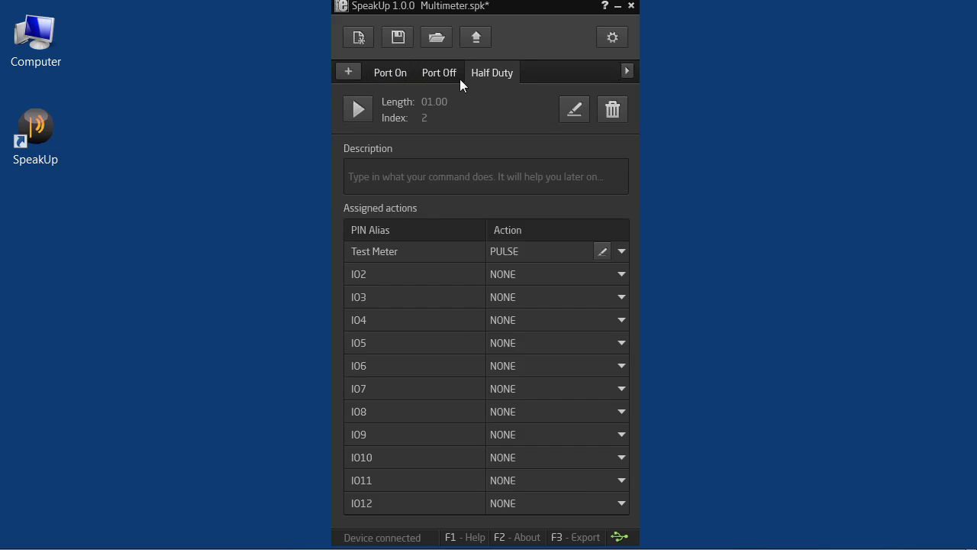
pyautogui.click(400, 73)
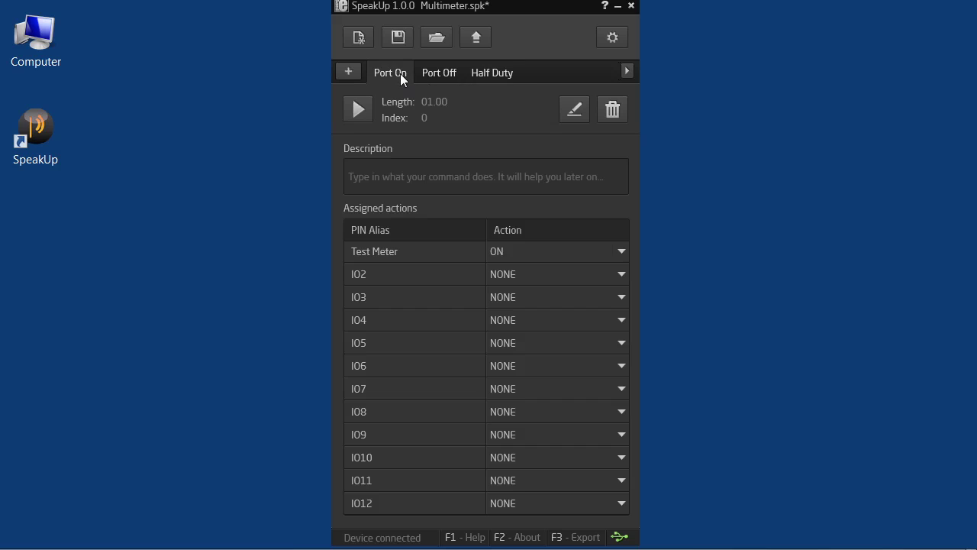
pyautogui.click(365, 117)
pyautogui.click(443, 74)
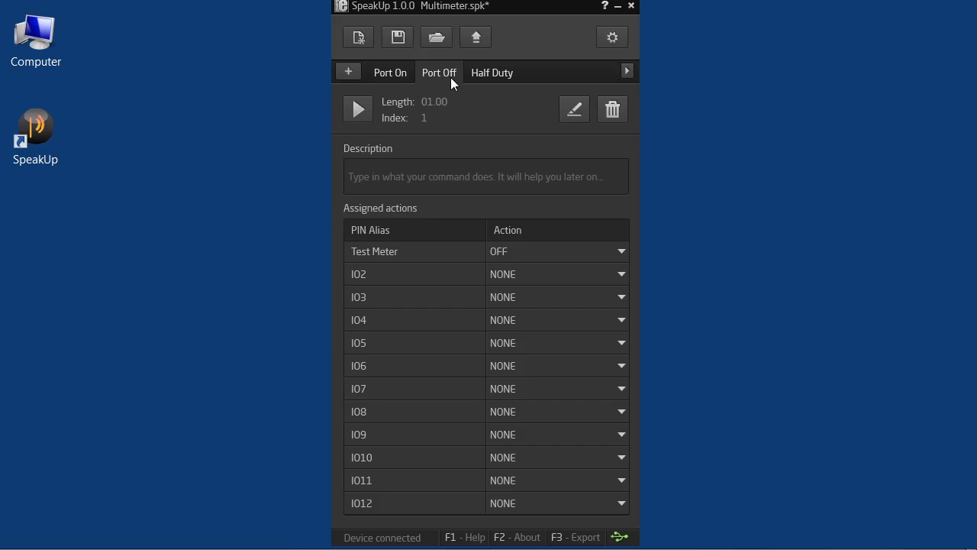
pyautogui.click(368, 114)
pyautogui.click(512, 72)
pyautogui.click(364, 113)
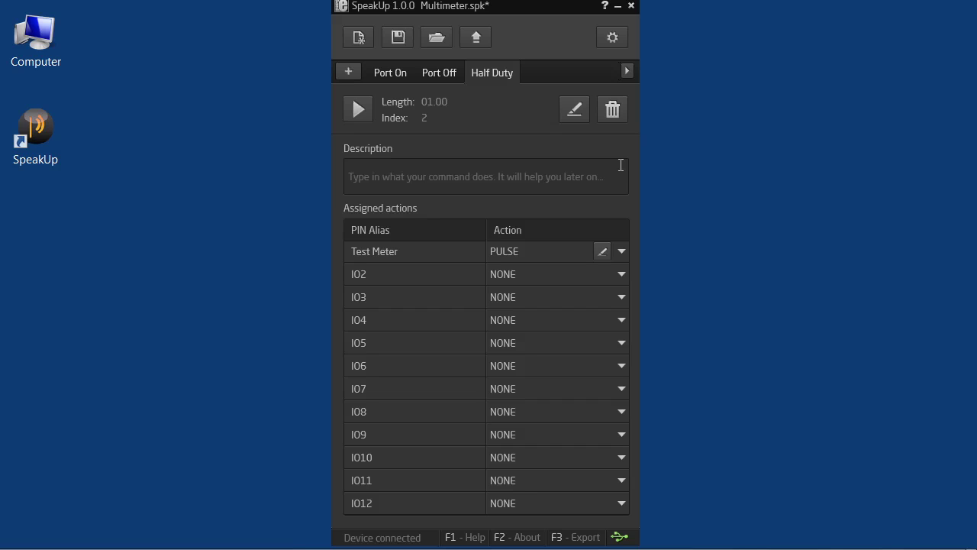
# Step: Look at the language choices for exporting command index constants, and check the indexes of the Port Off and Port On commands
pyautogui.click(582, 539)
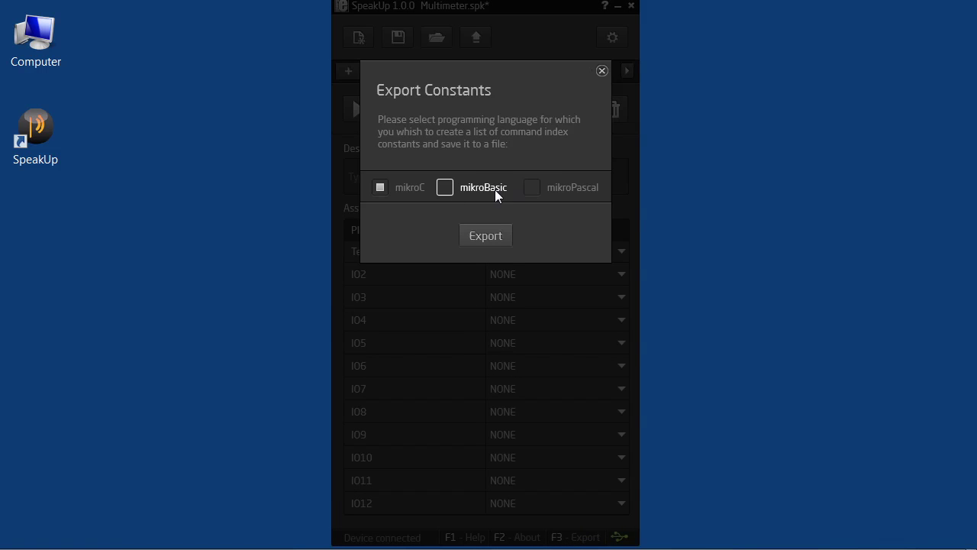
pyautogui.click(601, 71)
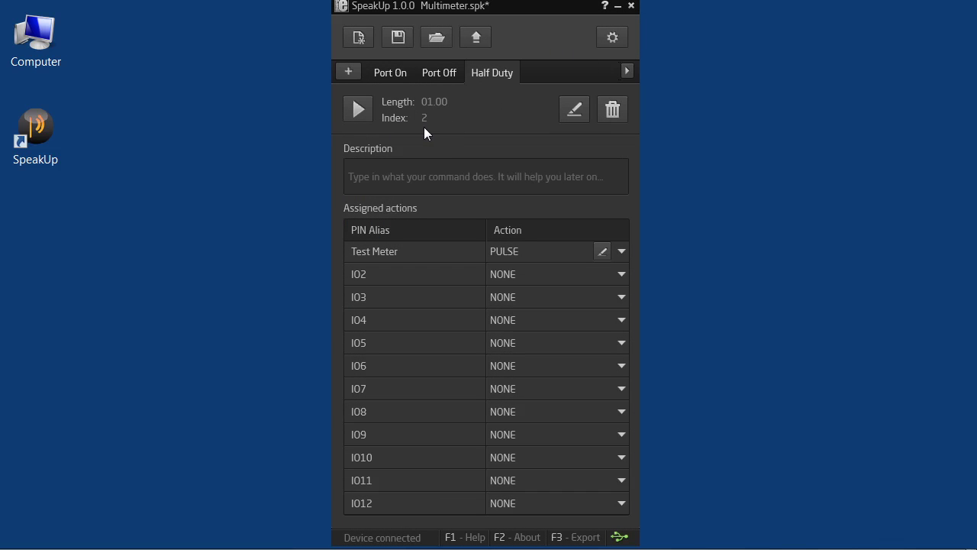
pyautogui.click(432, 74)
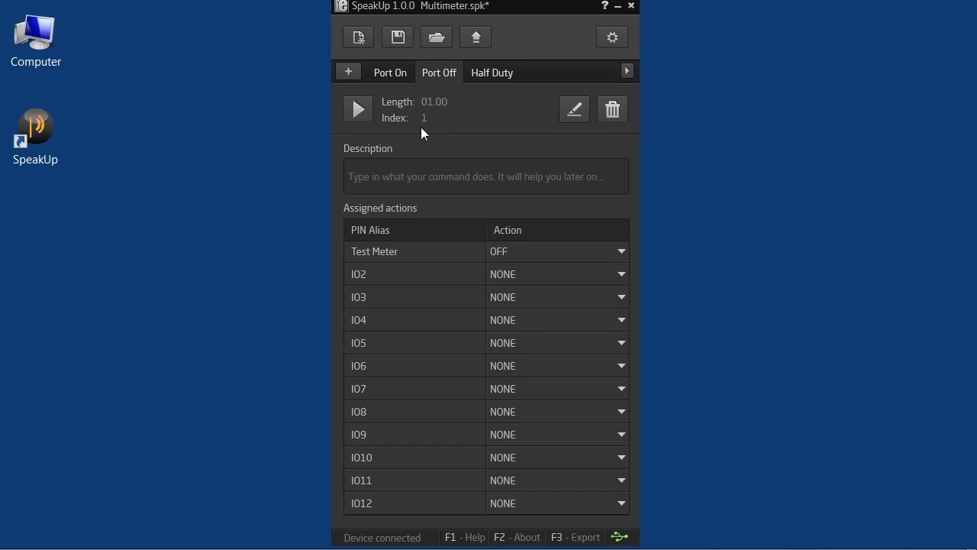
pyautogui.click(398, 73)
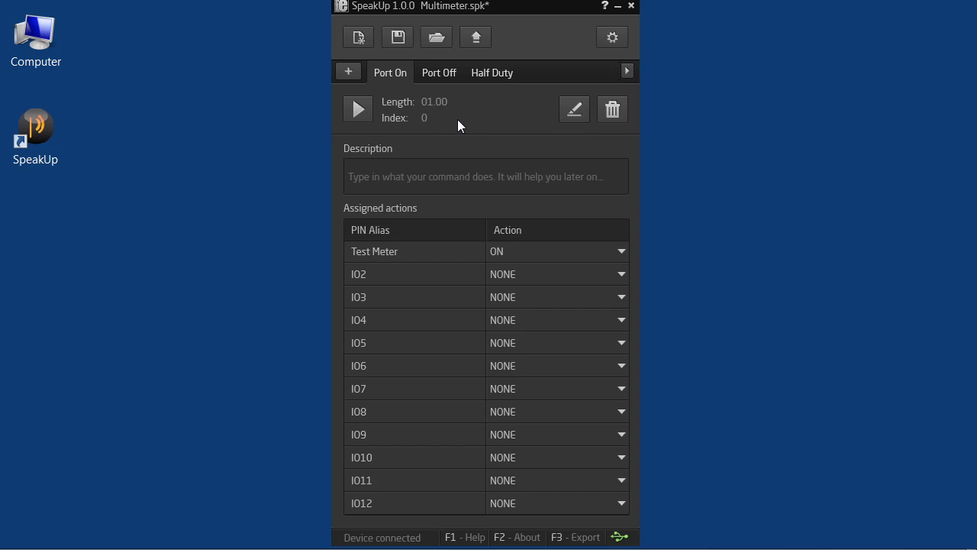
# Step: Upload the Multimeter project to the connected SpeakUp board and close the program
pyautogui.click(482, 43)
pyautogui.click(630, 6)
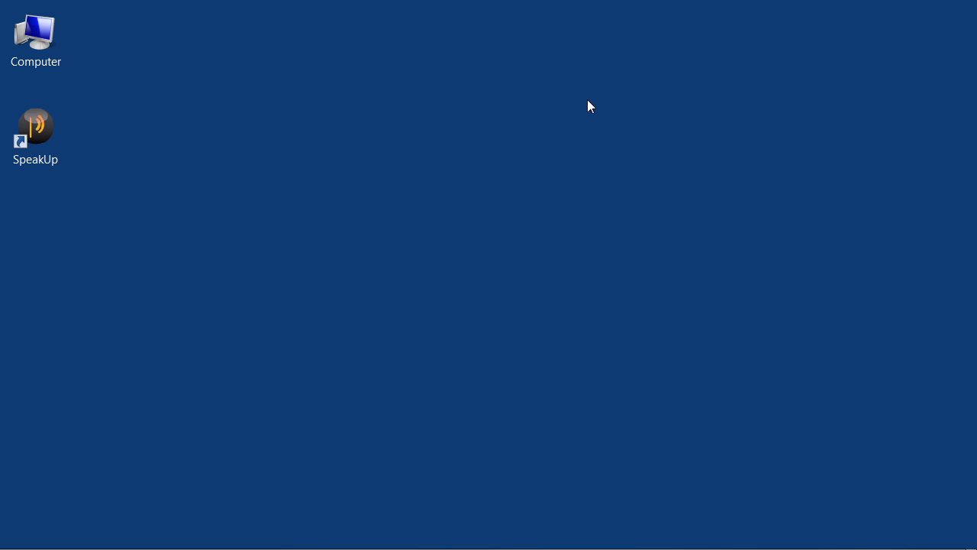